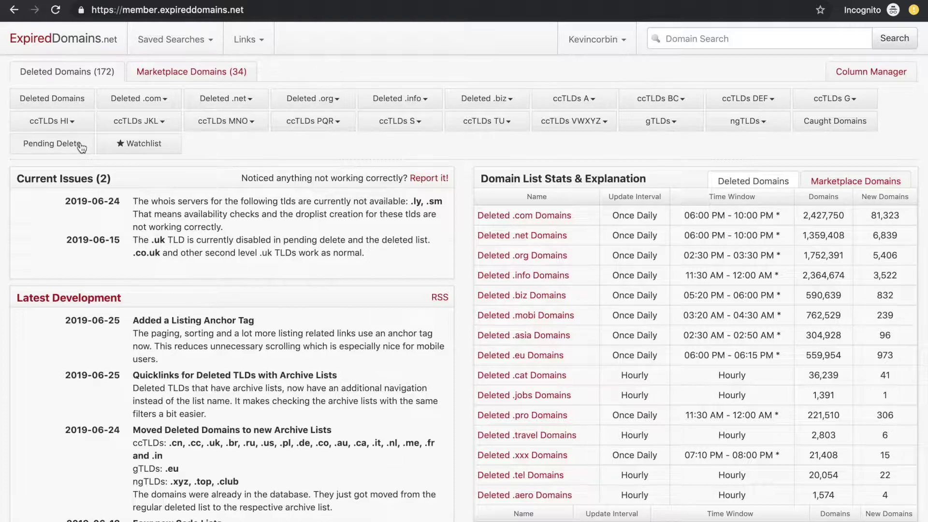
# Open the filter for the deleted domains list and require names containing "beard"
pyautogui.click(68, 107)
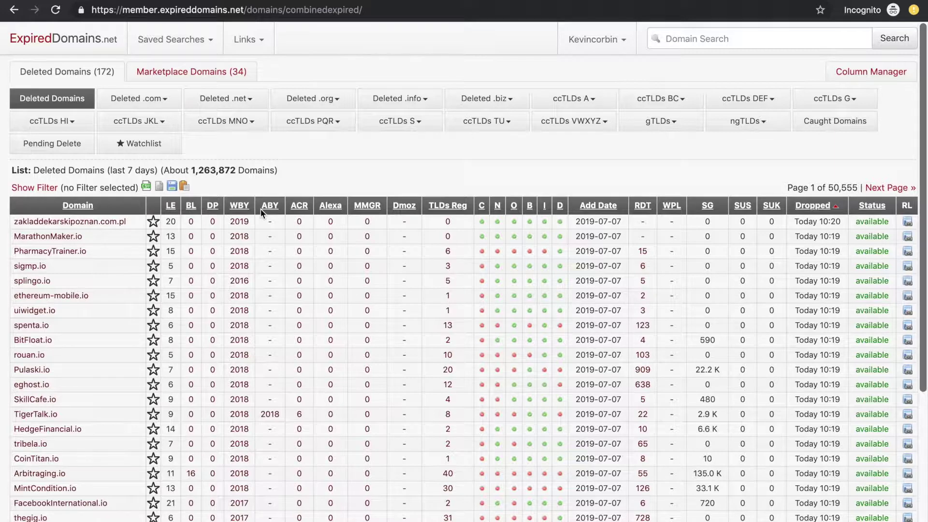
pyautogui.click(51, 193)
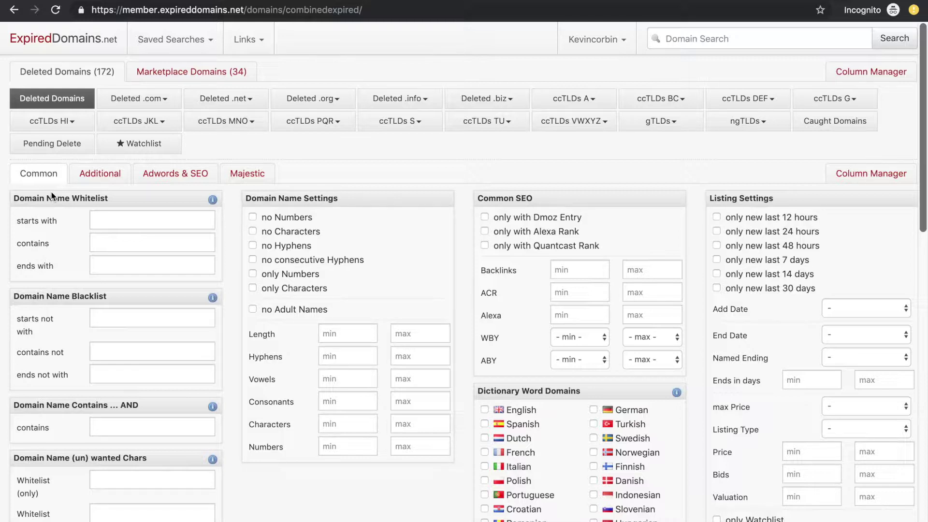
pyautogui.click(113, 241)
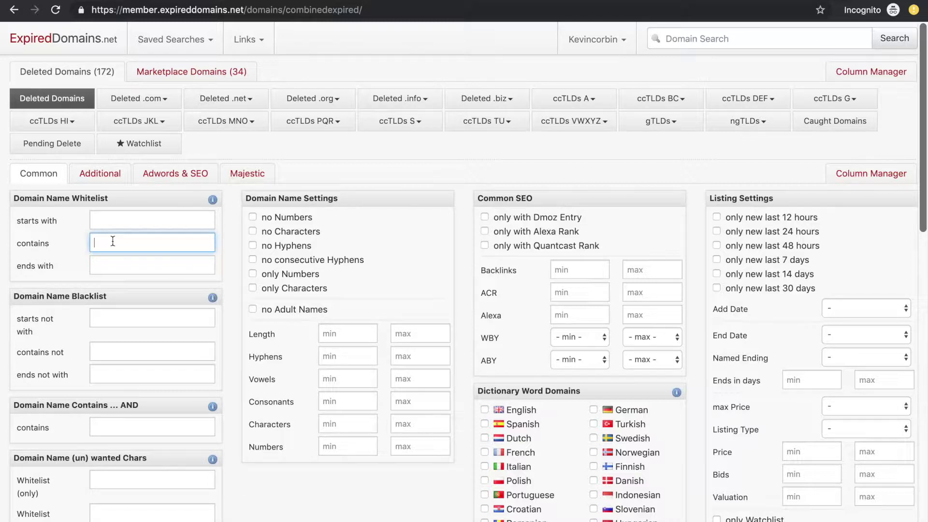
pyautogui.write('beard')
pyautogui.scroll(-3, 290, 337)
pyautogui.scroll(3, 290, 338)
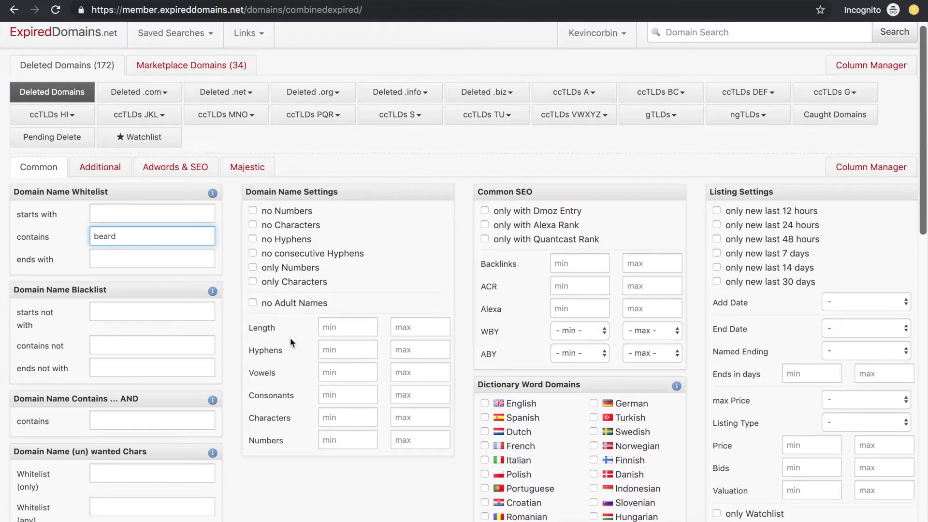
# Exclude names with numbers or hyphens, and restrict the filter to English dictionary words and domains new in the last 30 days
pyautogui.click(290, 213)
pyautogui.click(290, 214)
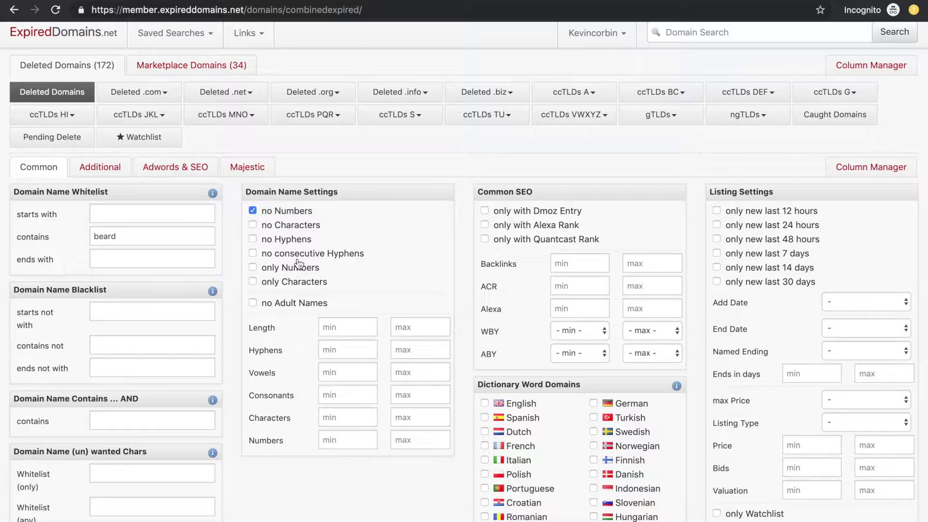
pyautogui.click(278, 241)
pyautogui.scroll(-2, 806, 366)
pyautogui.scroll(-1, 806, 366)
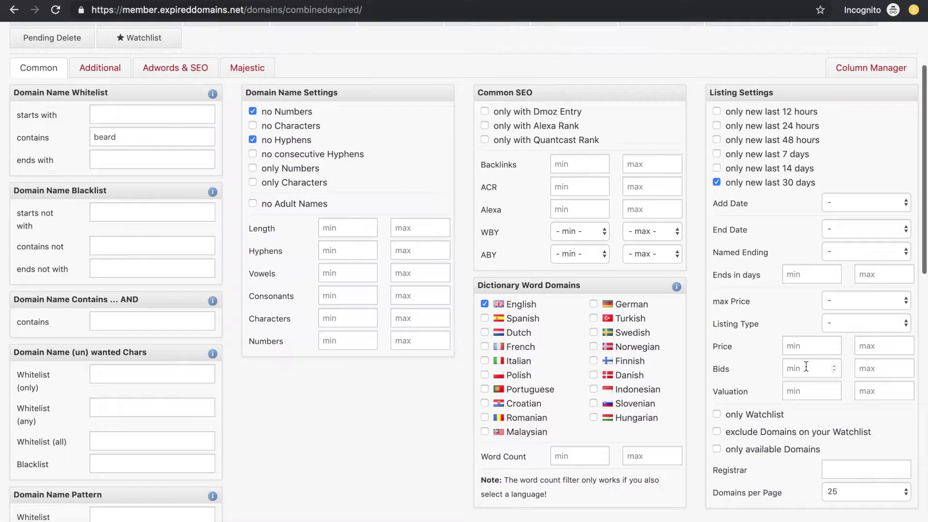
# Restrict the listing to only available domains and show 200 domains per page
pyautogui.click(736, 454)
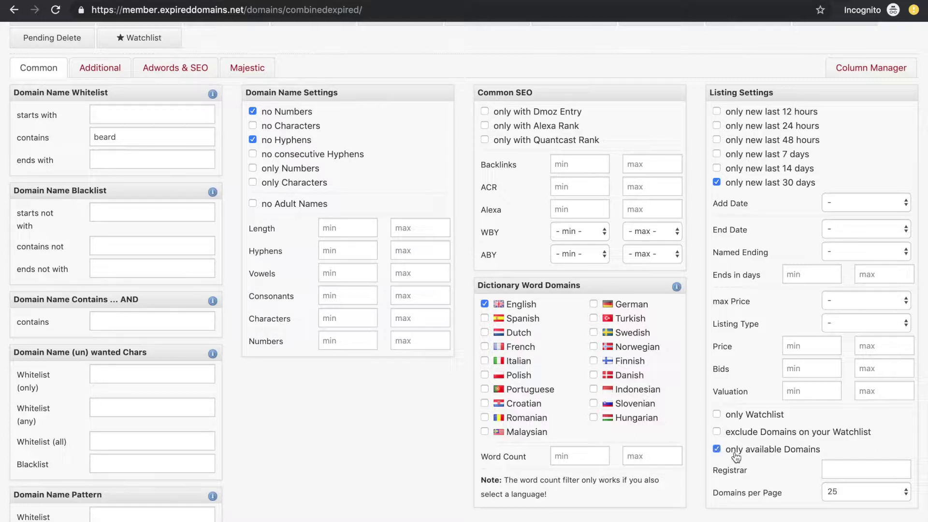
pyautogui.click(868, 494)
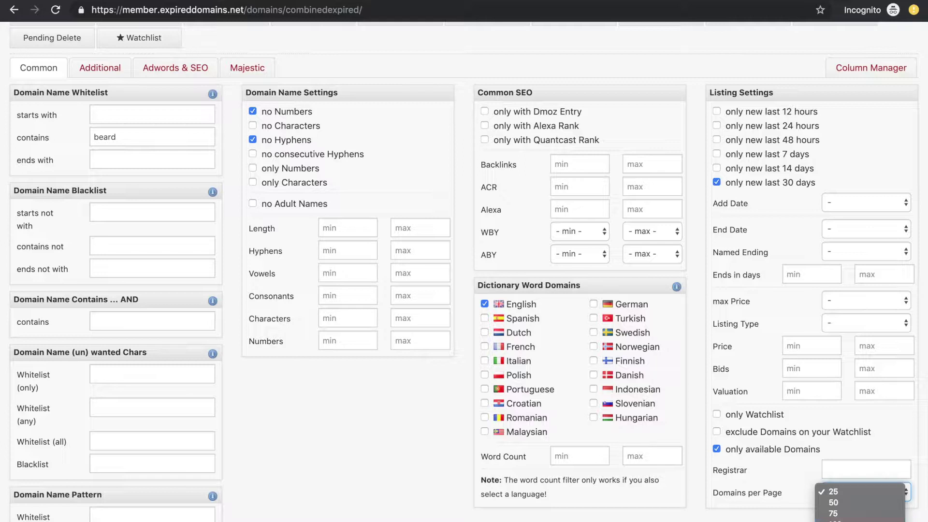
pyautogui.press('Return')
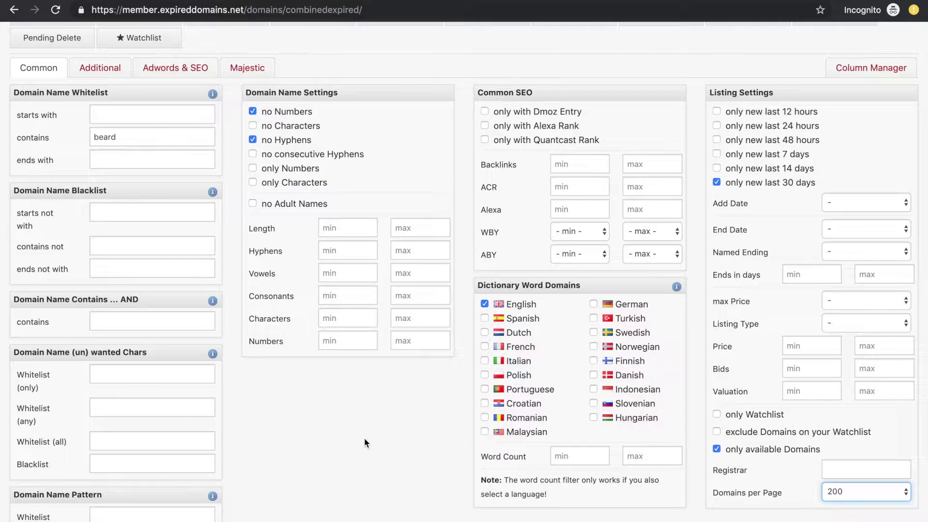
pyautogui.scroll(-2, 365, 439)
pyautogui.scroll(2, 364, 439)
pyautogui.scroll(3, 364, 440)
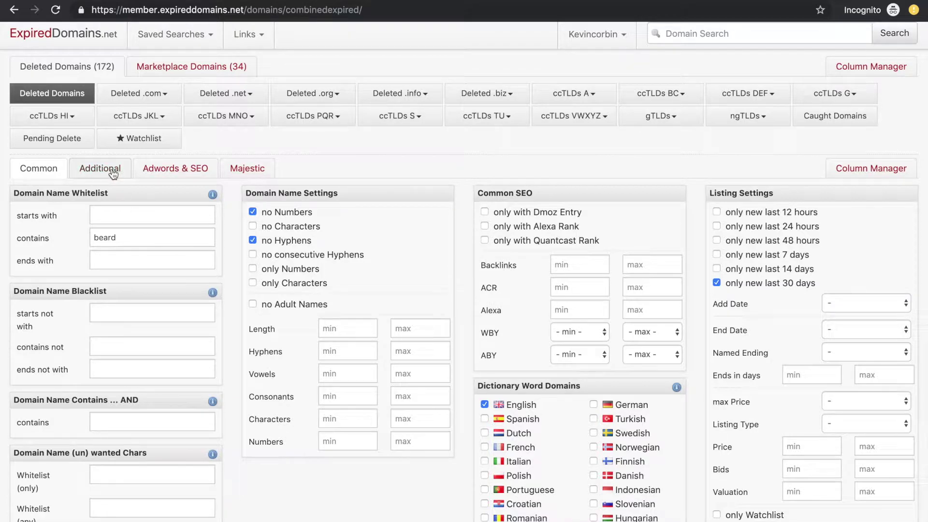
# Limit the additional filter's original gTLDs to com, net, org and info
pyautogui.click(246, 174)
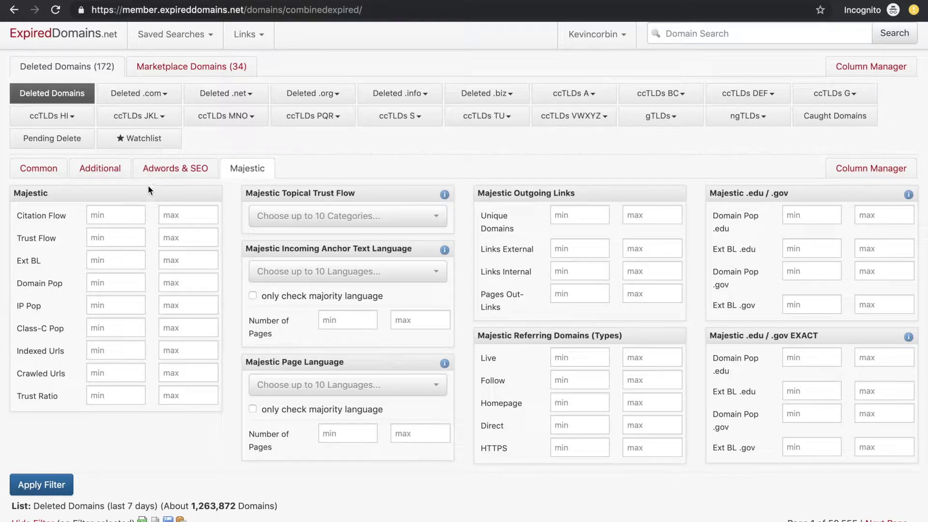
pyautogui.click(112, 174)
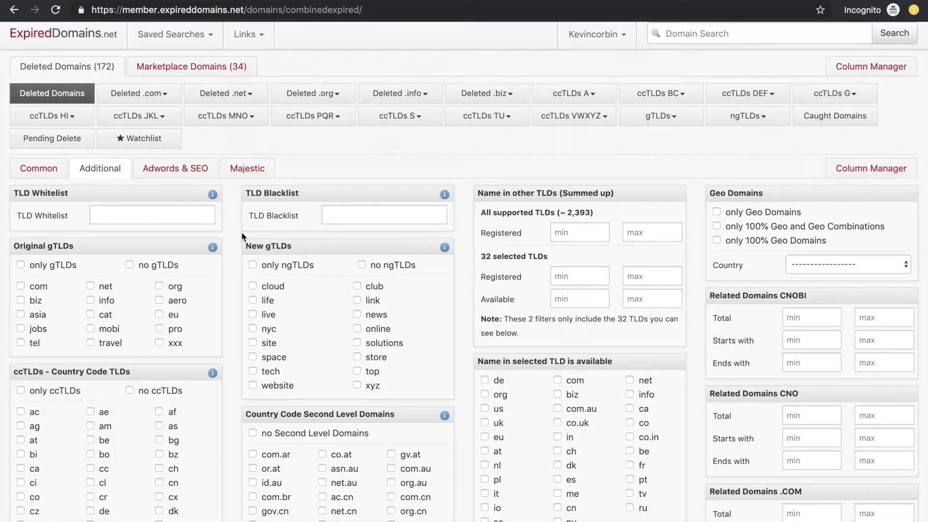
pyautogui.scroll(-2, 242, 234)
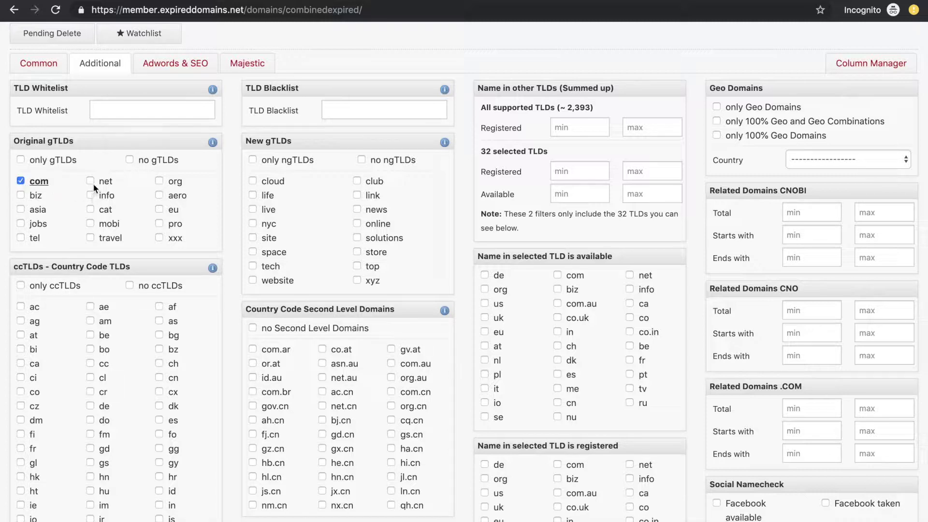
pyautogui.click(163, 182)
pyautogui.click(95, 199)
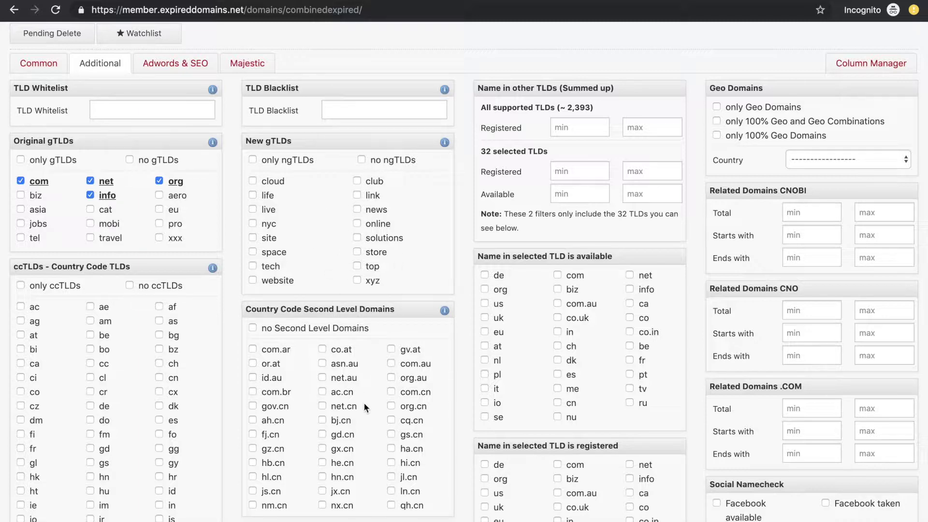
pyautogui.scroll(-3, 223, 386)
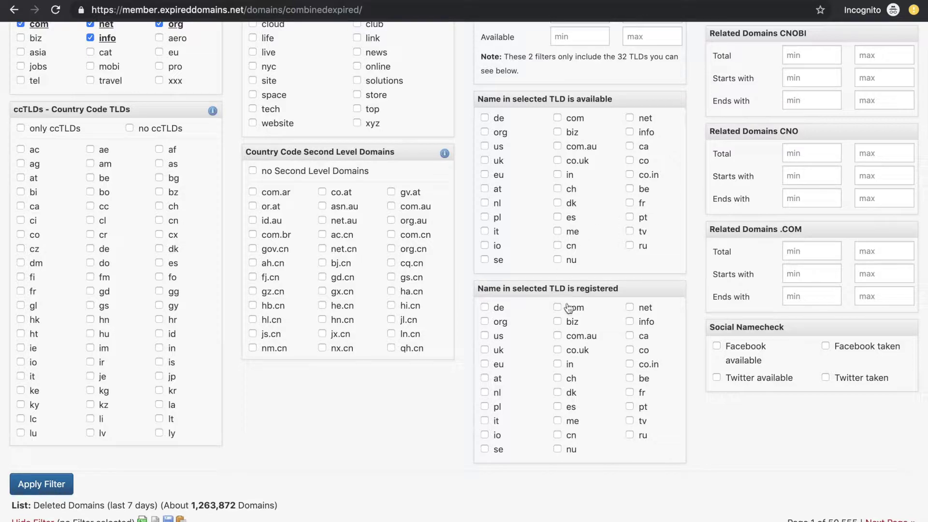
pyautogui.scroll(5, 515, 299)
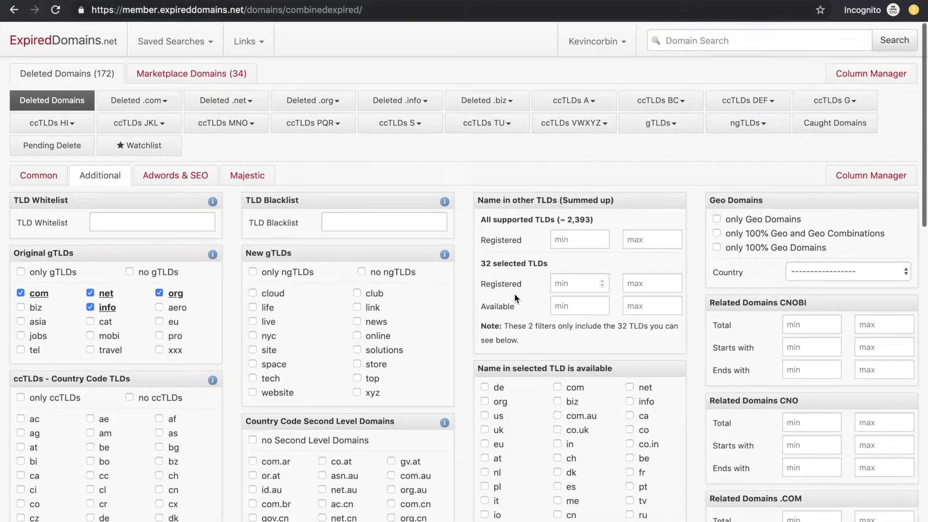
# Apply the domain filter and sort the resulting list by backlinks, highest first
pyautogui.scroll(-2, 511, 366)
pyautogui.scroll(-8, 511, 360)
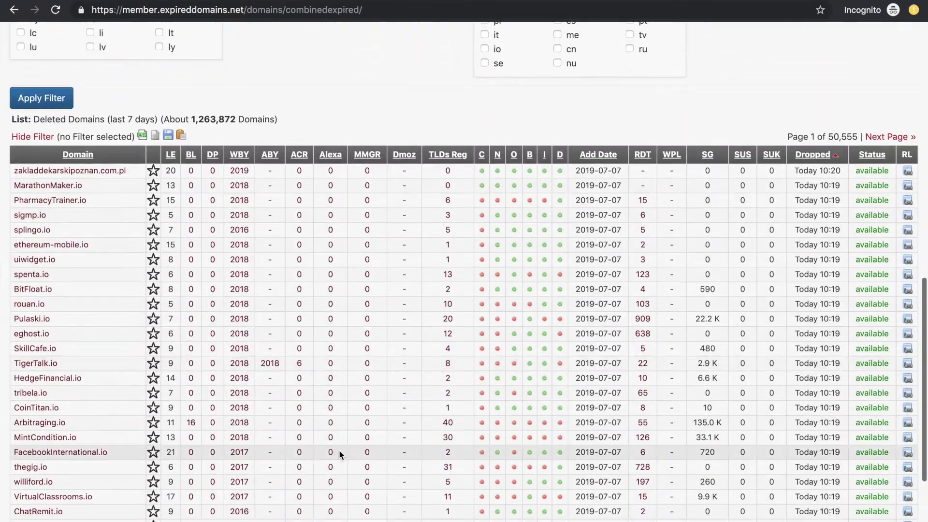
pyautogui.click(42, 100)
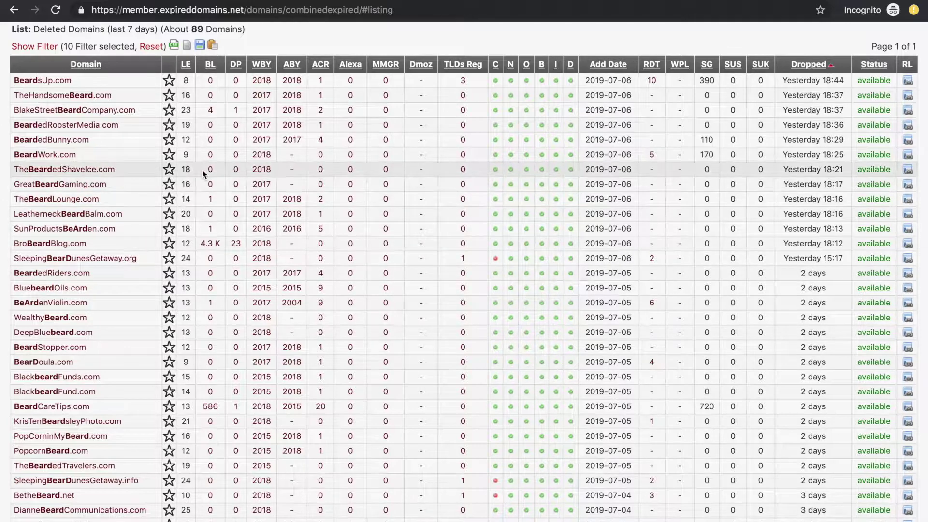
pyautogui.click(208, 68)
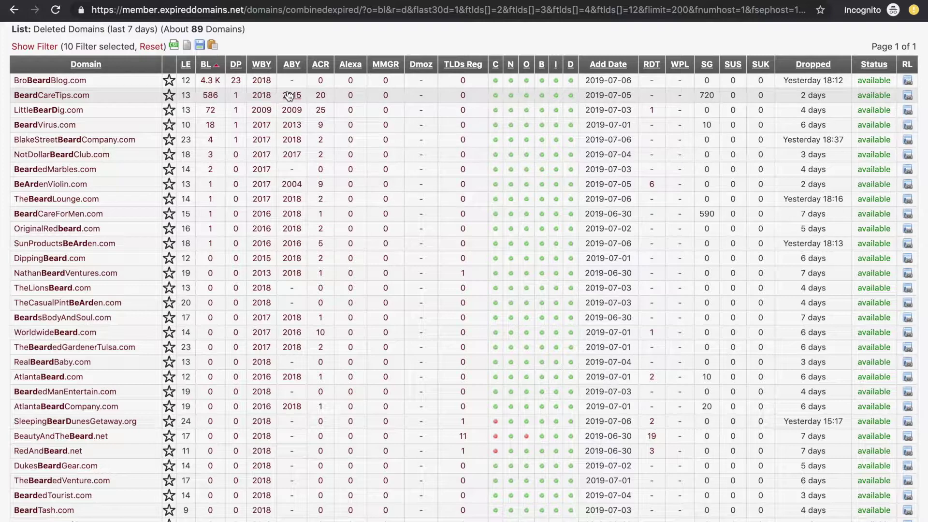
# Review the archive birth years in the list and open the Wayback Machine history of BeardCareTips.com
pyautogui.moveTo(289, 96)
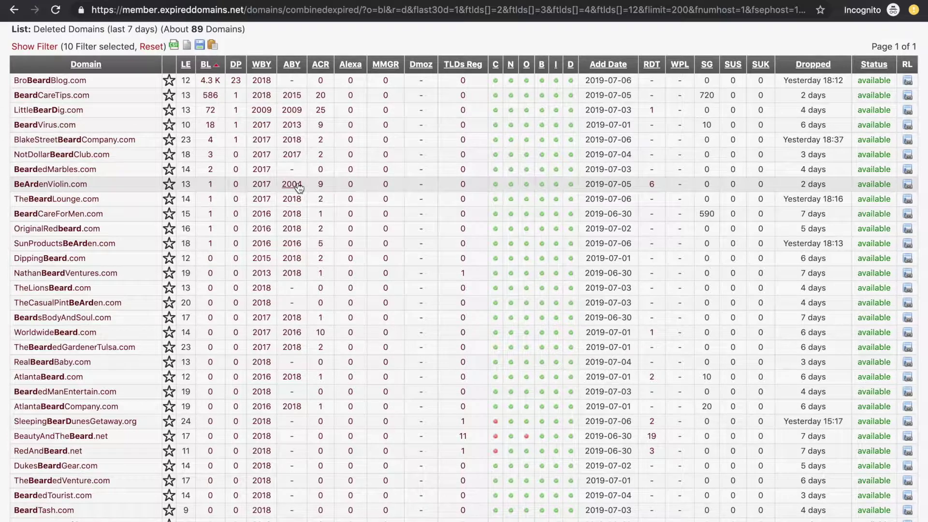
pyautogui.moveTo(300, 187)
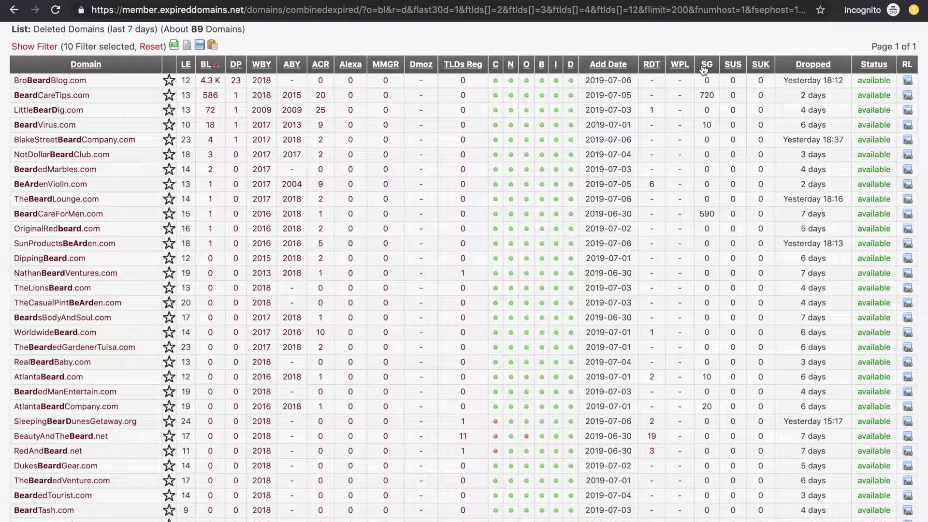
pyautogui.moveTo(705, 71)
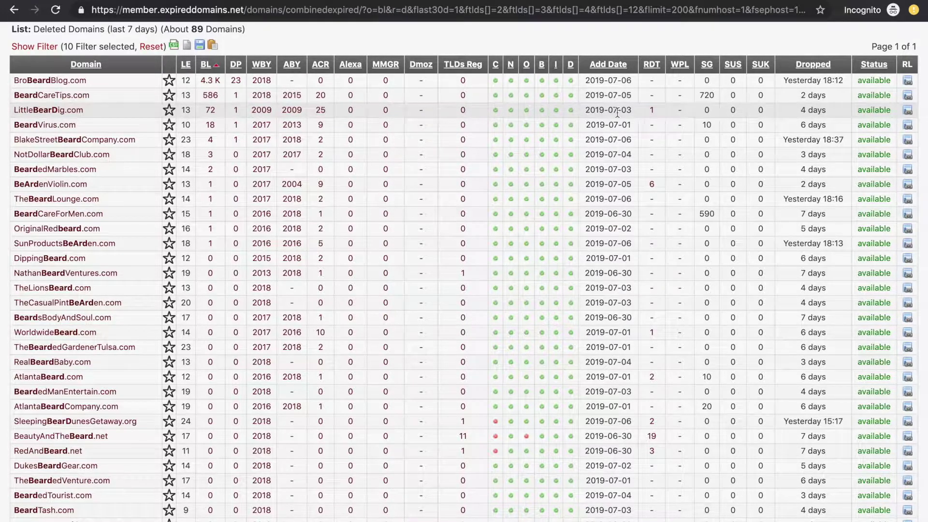
pyautogui.click(292, 100)
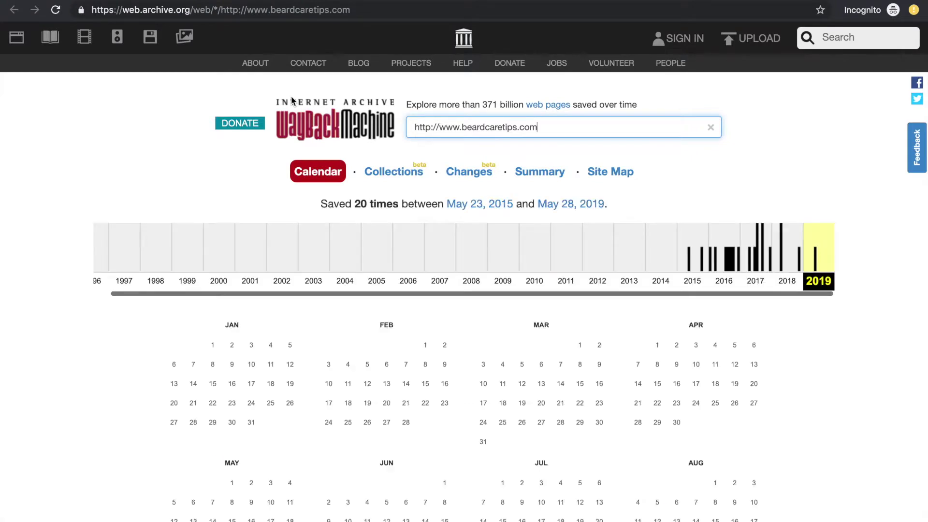
# Look through the 2019 capture calendar of beardcaretips.com and open the May 28 snapshot
pyautogui.scroll(-7, 291, 98)
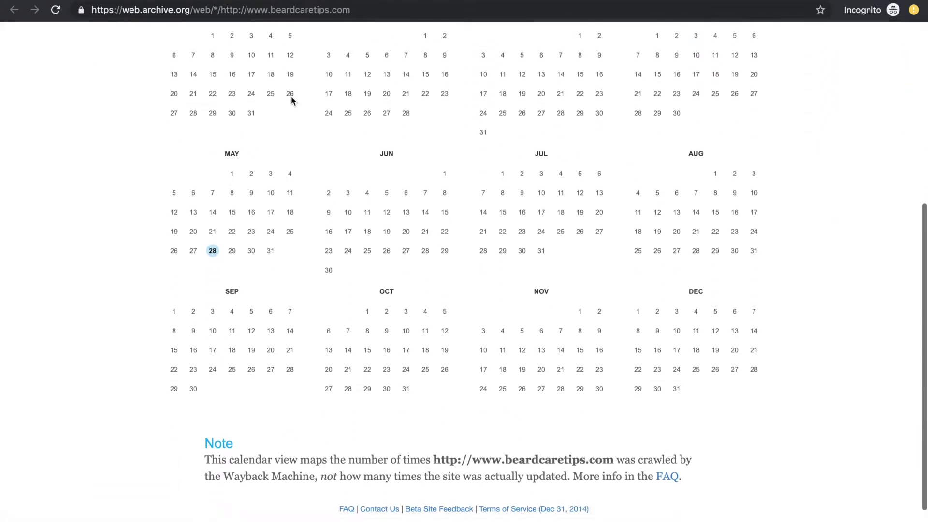
pyautogui.scroll(1, 314, 220)
pyautogui.scroll(2, 313, 222)
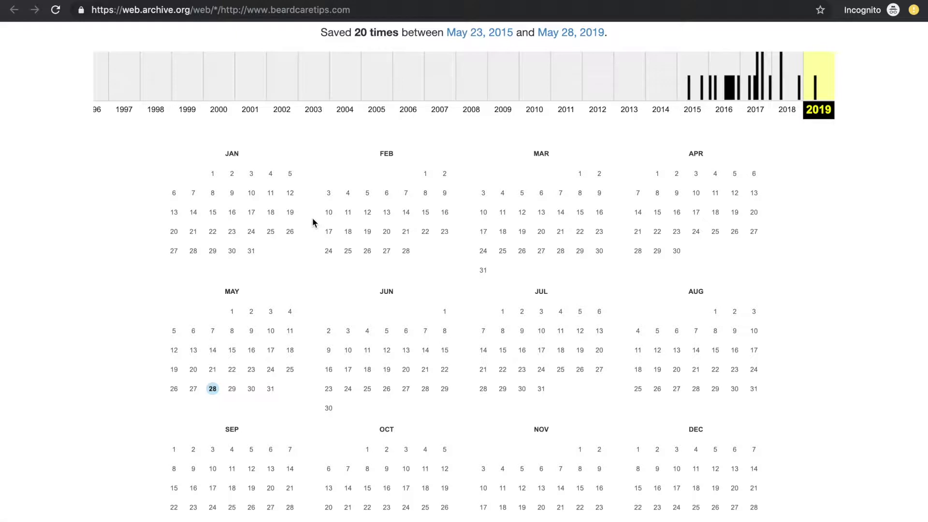
pyautogui.scroll(2, 312, 222)
pyautogui.scroll(-1, 312, 222)
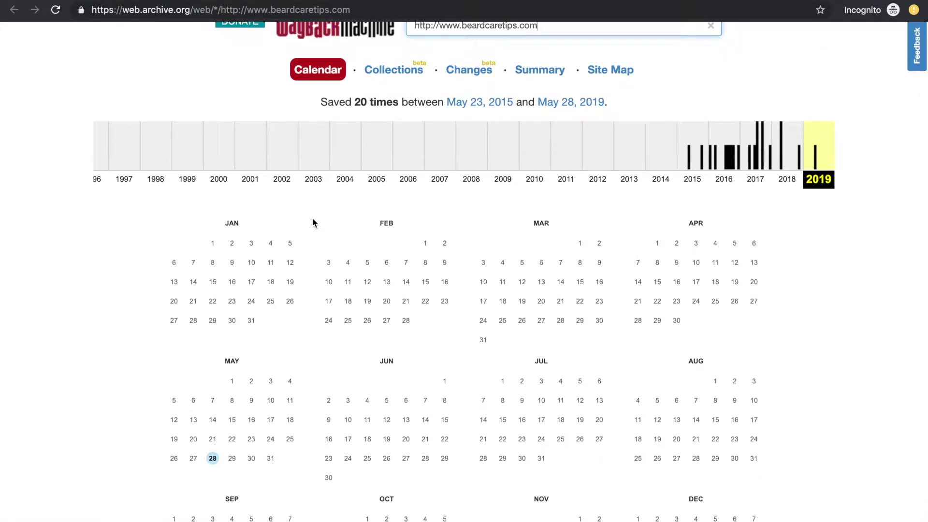
pyautogui.scroll(-1, 313, 223)
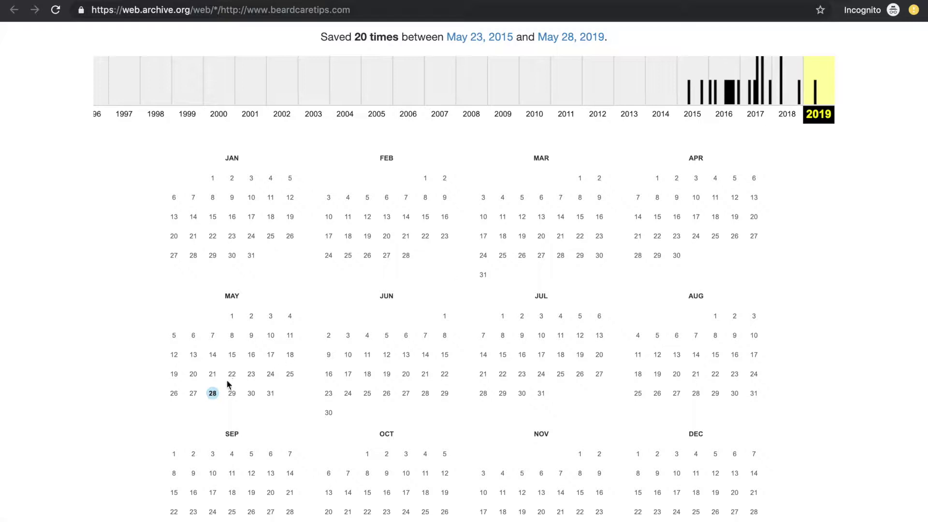
pyautogui.moveTo(218, 397)
pyautogui.click(215, 396)
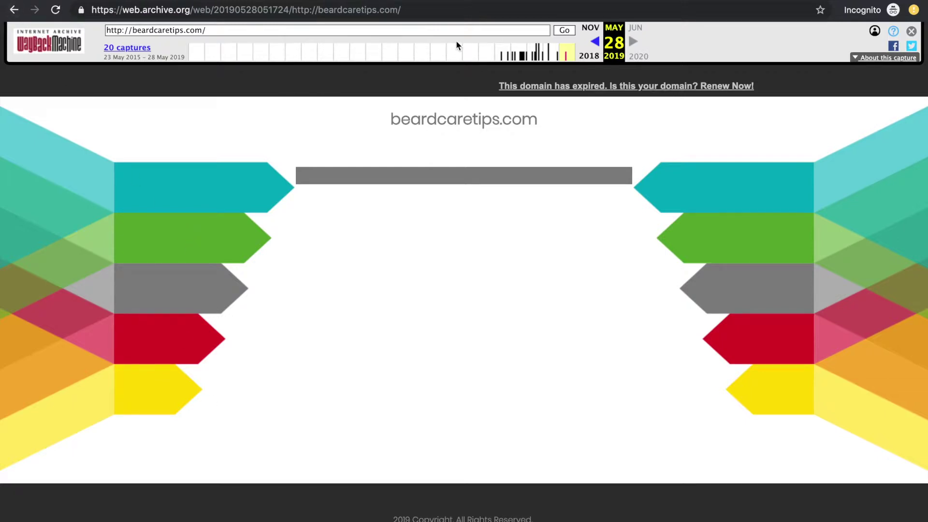
# Switch to the July 4, 2017 capture of beardcaretips.com and examine the site's former home page content
pyautogui.click(537, 54)
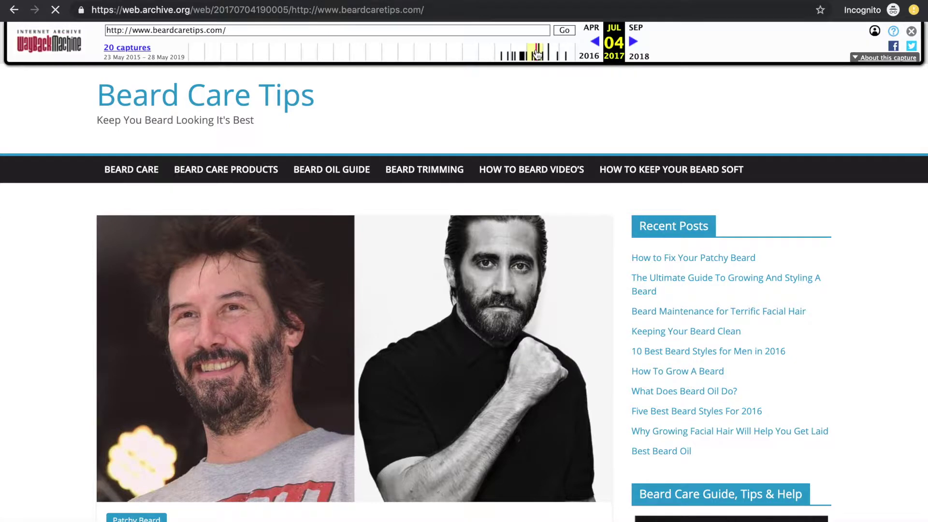
pyautogui.scroll(-2, 536, 53)
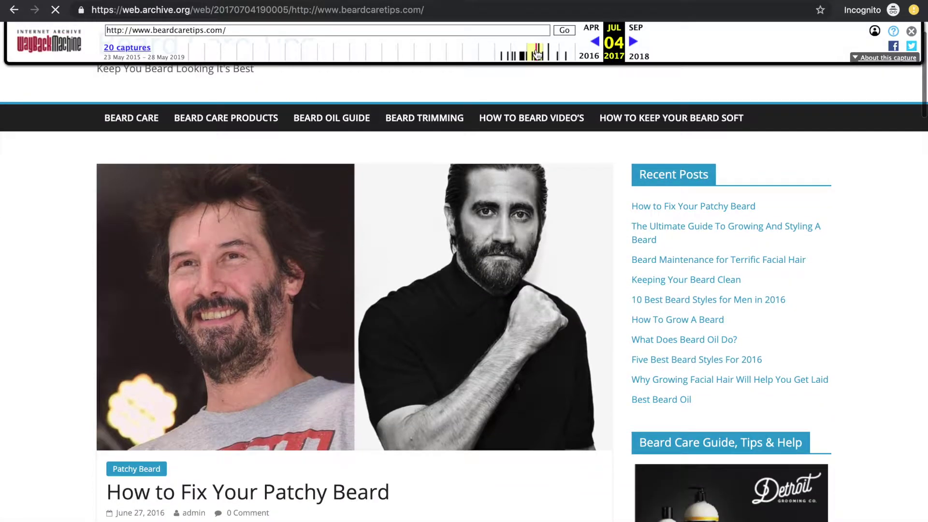
pyautogui.scroll(-4, 536, 54)
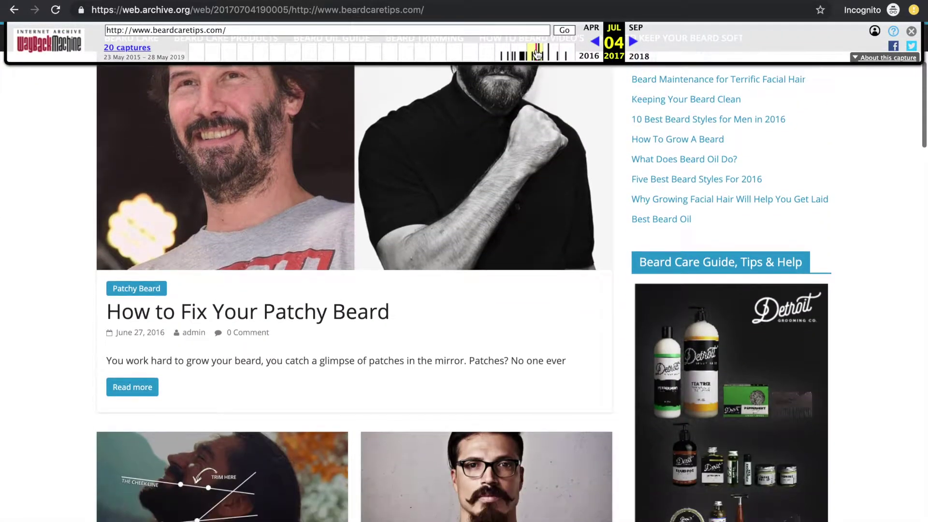
pyautogui.scroll(-1, 536, 53)
pyautogui.scroll(-6, 536, 53)
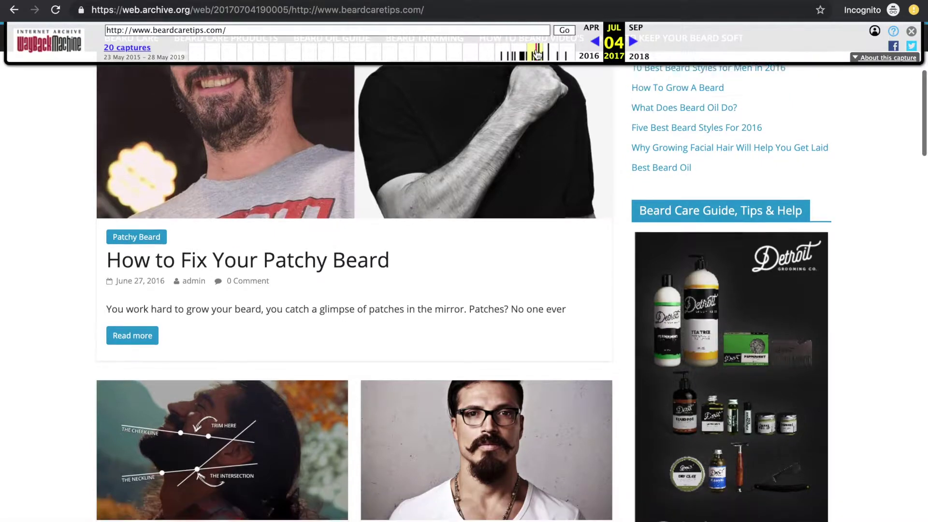
pyautogui.scroll(-5, 536, 54)
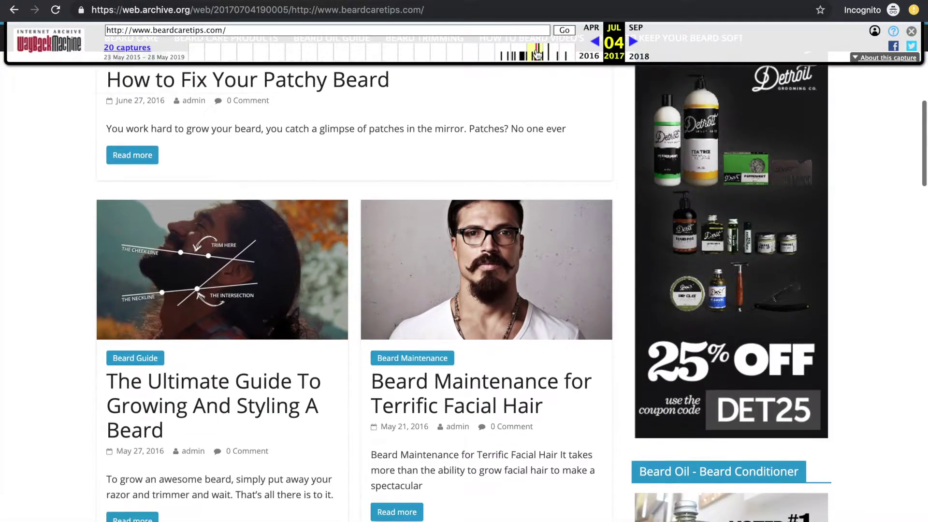
pyautogui.scroll(-3, 537, 53)
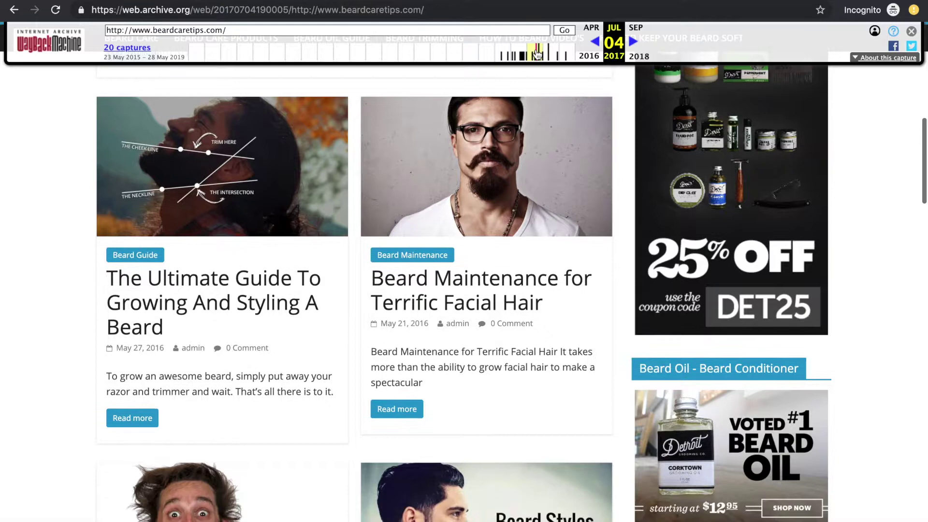
pyautogui.scroll(-1, 537, 53)
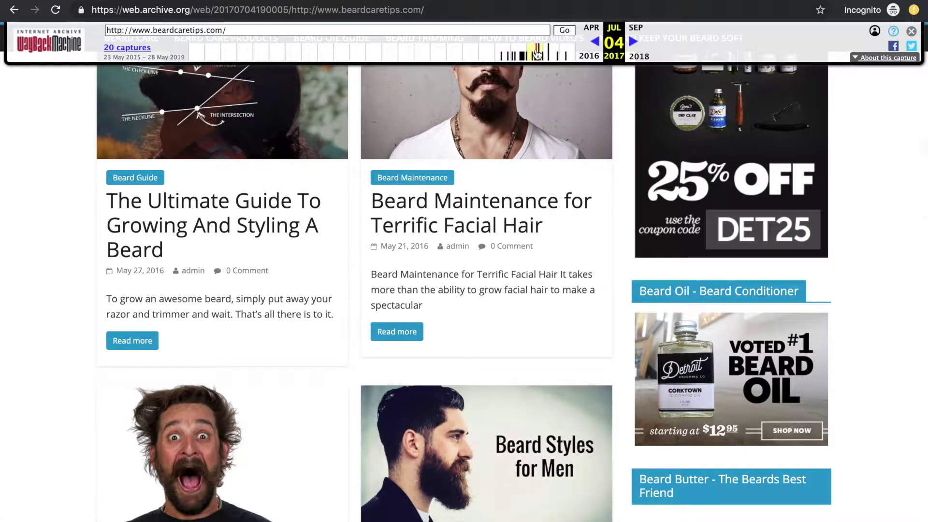
# Browse the archived home page's posts and open the article "Keeping Your Beard Clean"
pyautogui.scroll(-1, 536, 53)
pyautogui.scroll(-1, 537, 53)
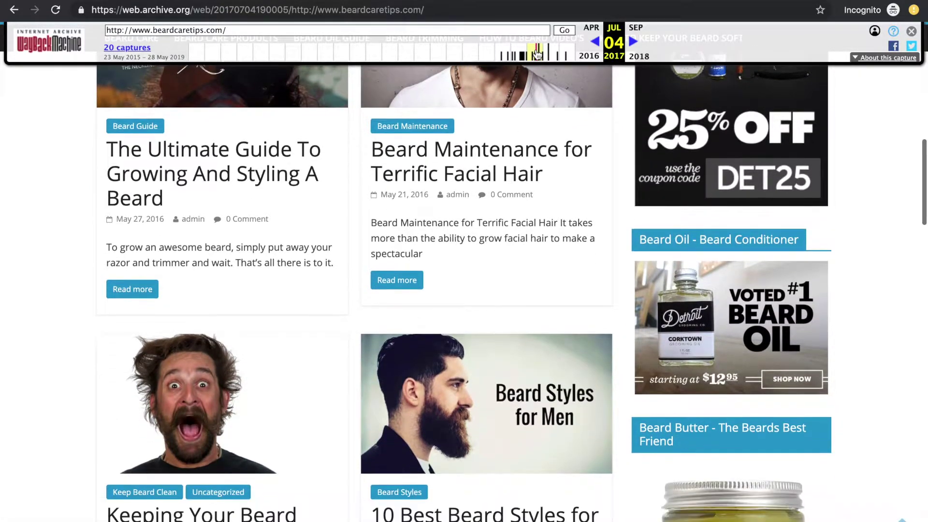
pyautogui.scroll(-5, 537, 53)
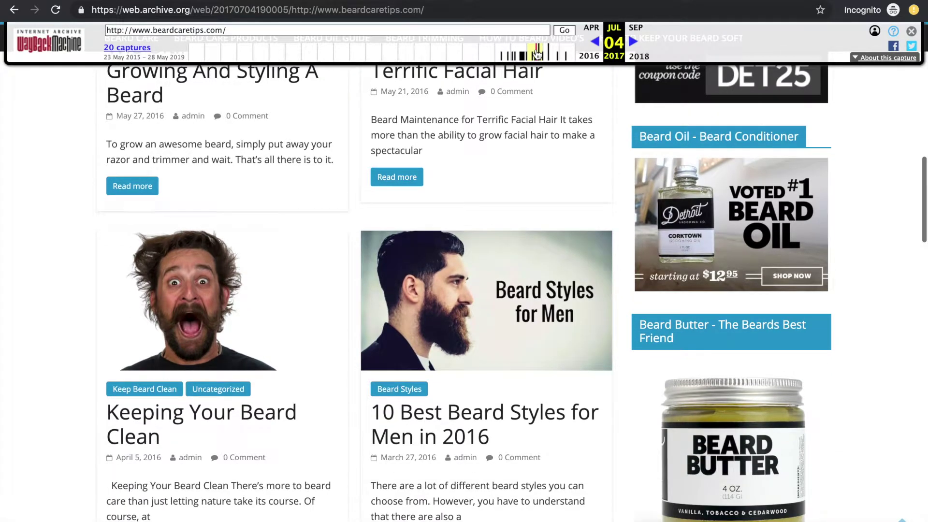
pyautogui.scroll(1, 536, 53)
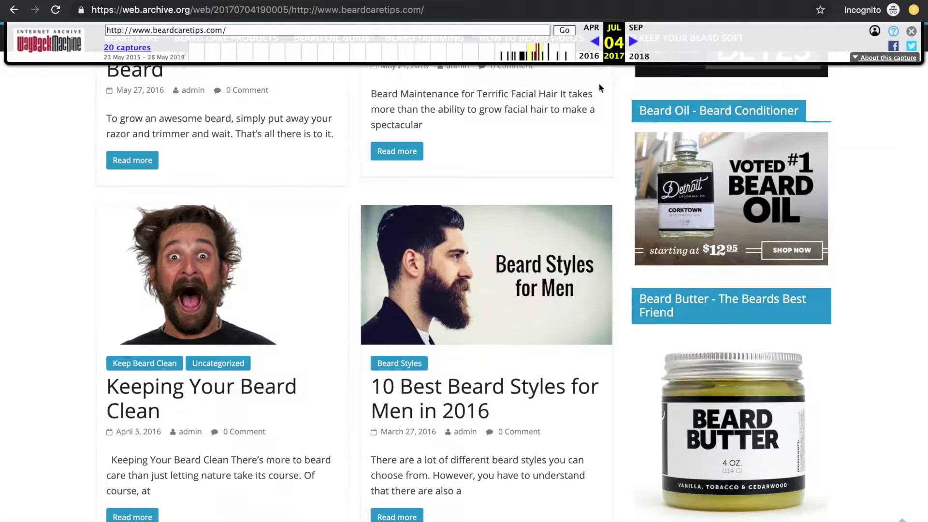
pyautogui.click(213, 399)
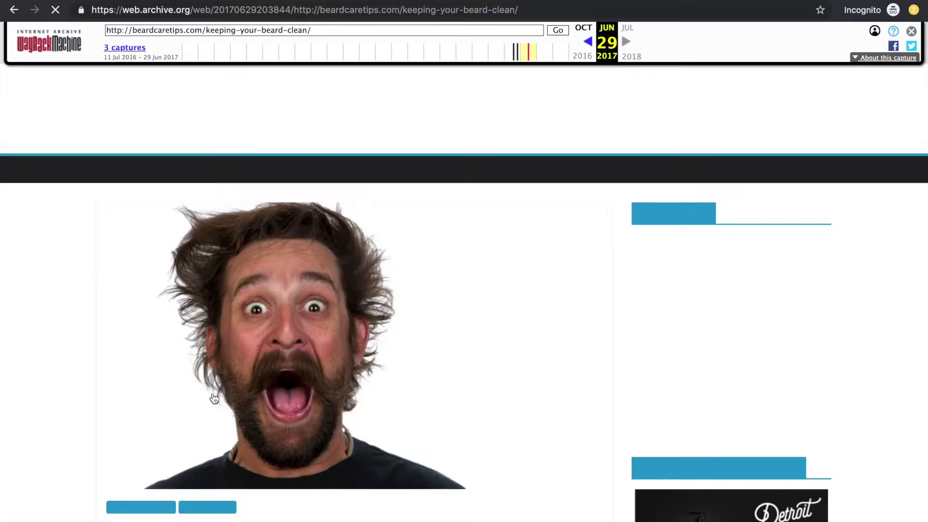
# Read through the archived "Keeping Your Beard Clean" article, from its introduction to the conditioning section
pyautogui.scroll(-5, 214, 399)
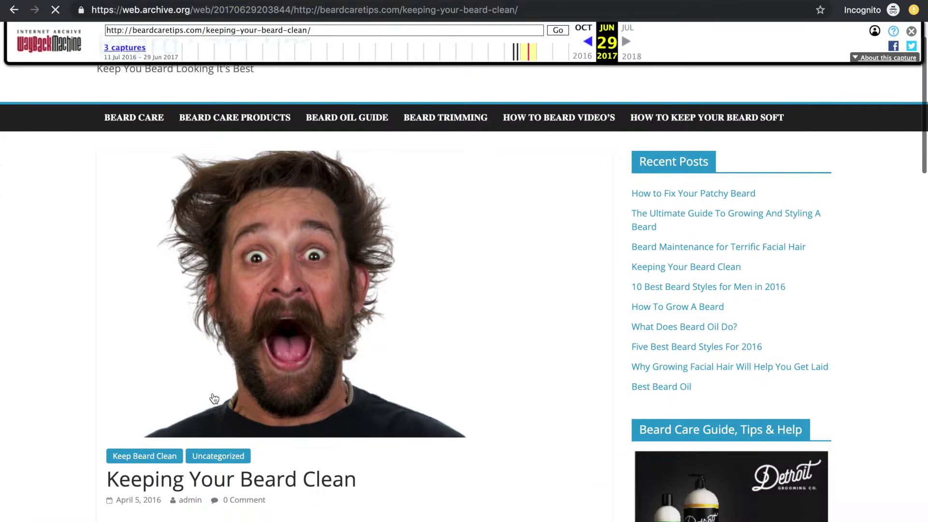
pyautogui.scroll(-3, 214, 399)
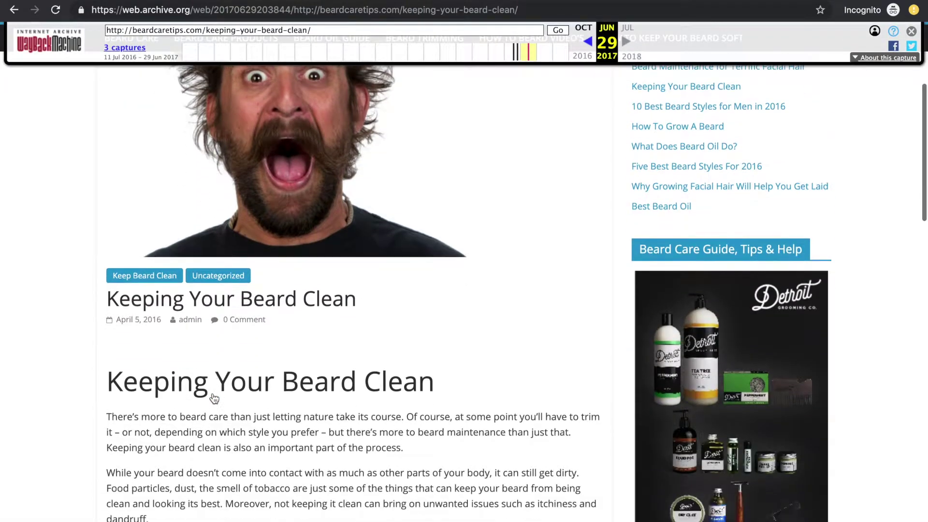
pyautogui.scroll(-4, 214, 399)
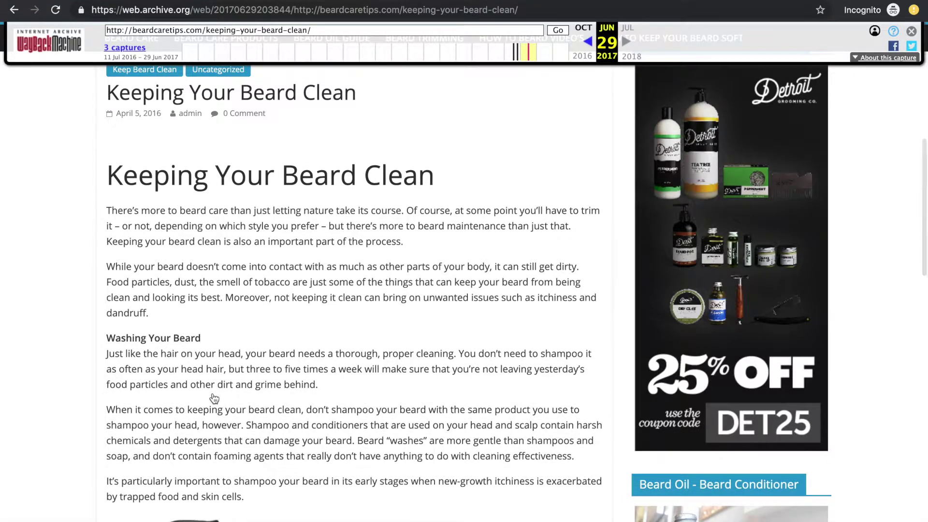
pyautogui.scroll(-3, 215, 398)
pyautogui.scroll(-6, 214, 399)
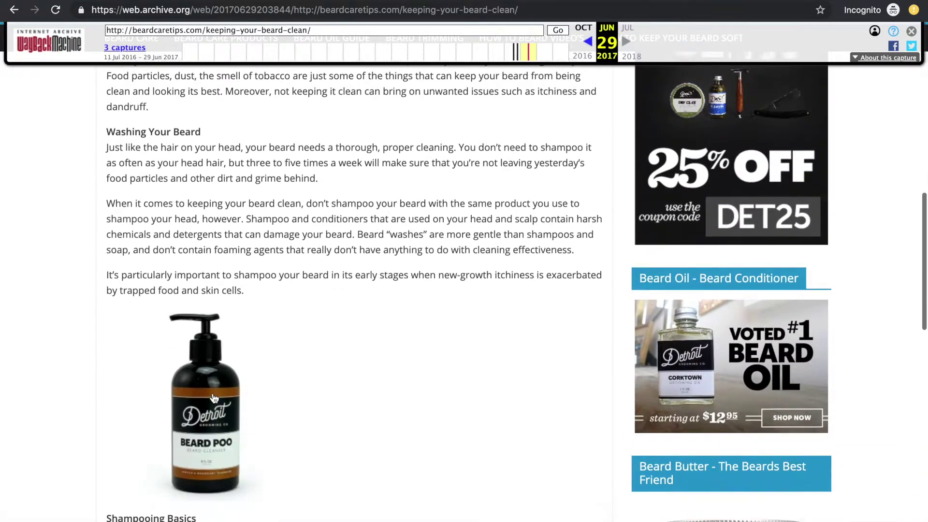
pyautogui.scroll(-4, 214, 398)
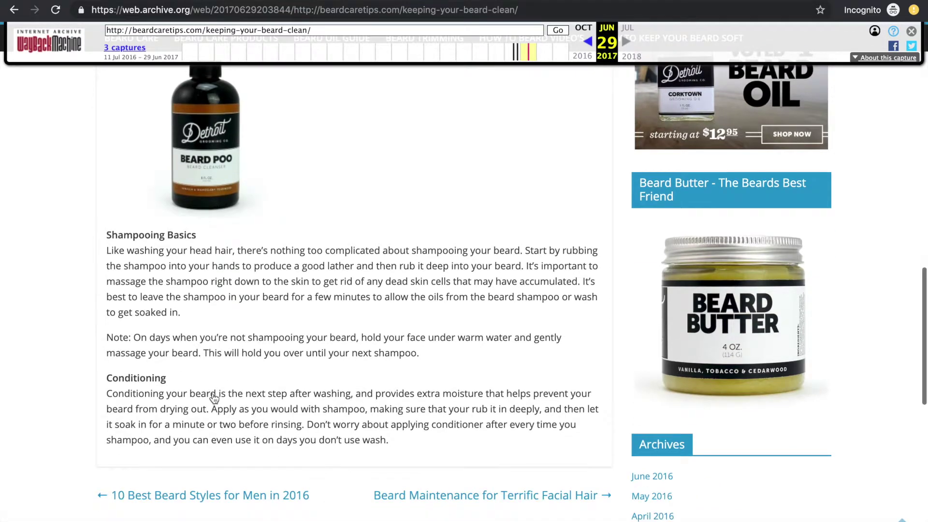
pyautogui.scroll(-2, 214, 399)
# Return to the start of the article and highlight its text from the heading into the "Washing Your Beard" section
pyautogui.scroll(13, 214, 398)
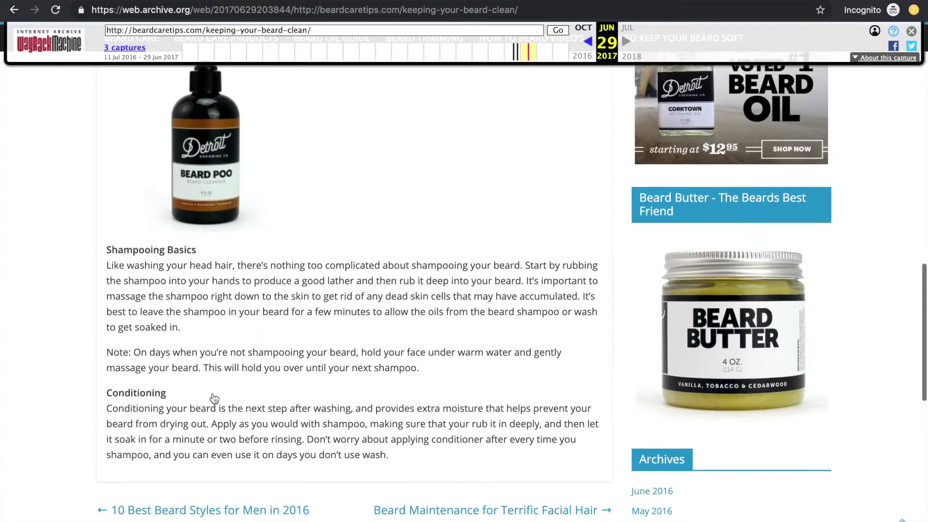
pyautogui.scroll(3, 214, 399)
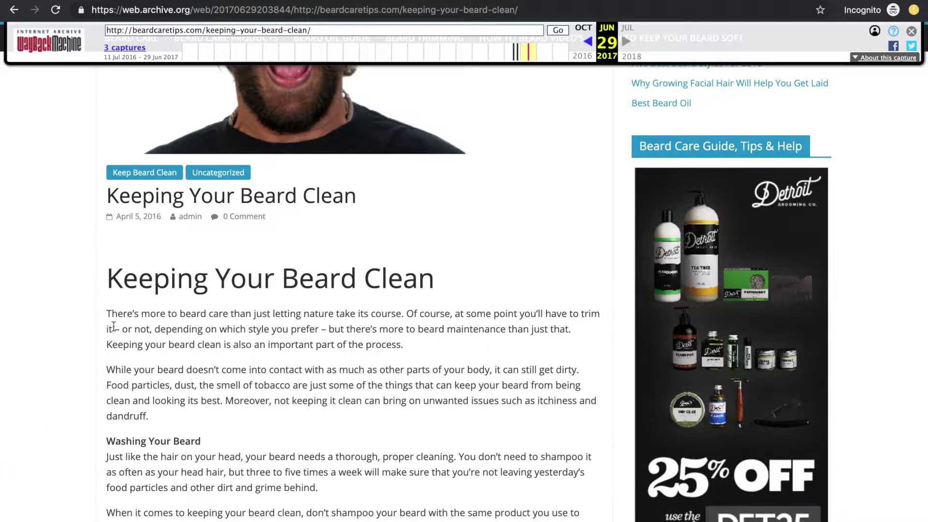
pyautogui.moveTo(110, 283); pyautogui.dragTo(183, 493)
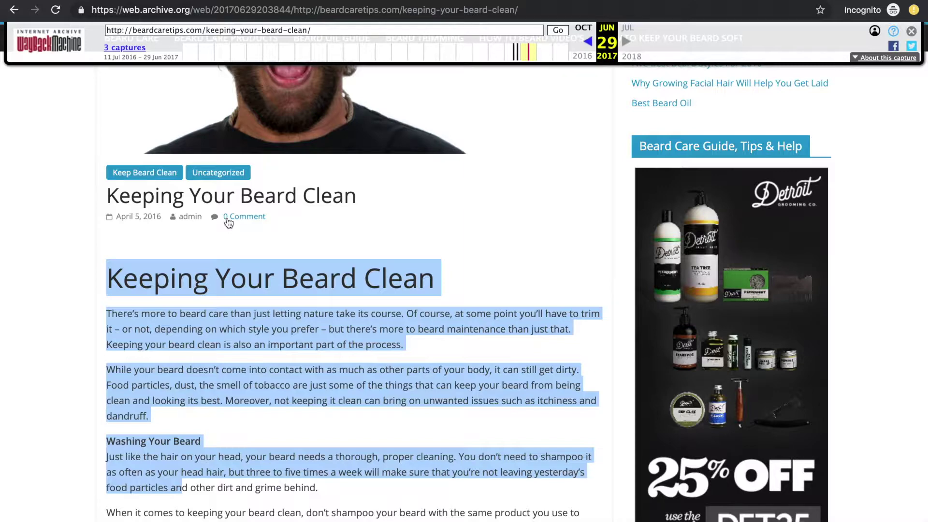
pyautogui.scroll(6, 229, 222)
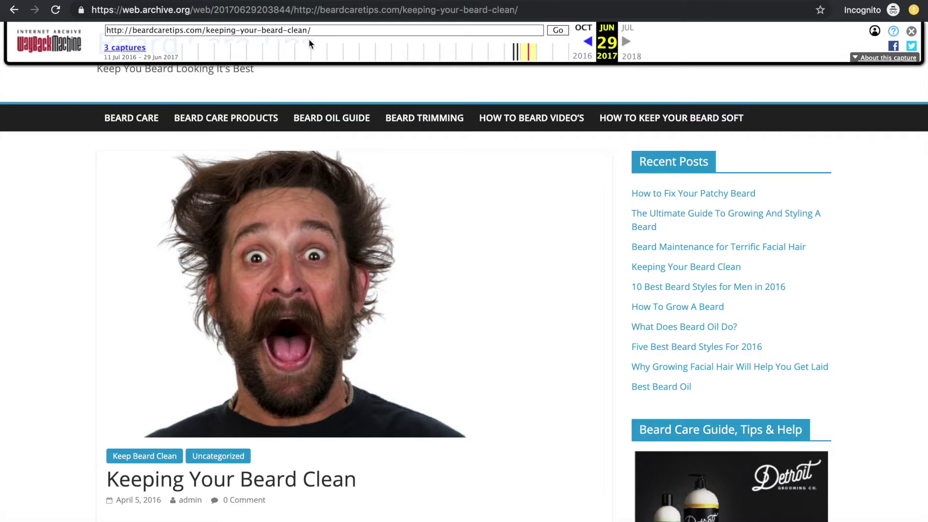
# Close the archived page and open the Majestic.com backlink summary for BeardCareTips.com from the expired domains list
pyautogui.hotkey('ctrl', 'w')
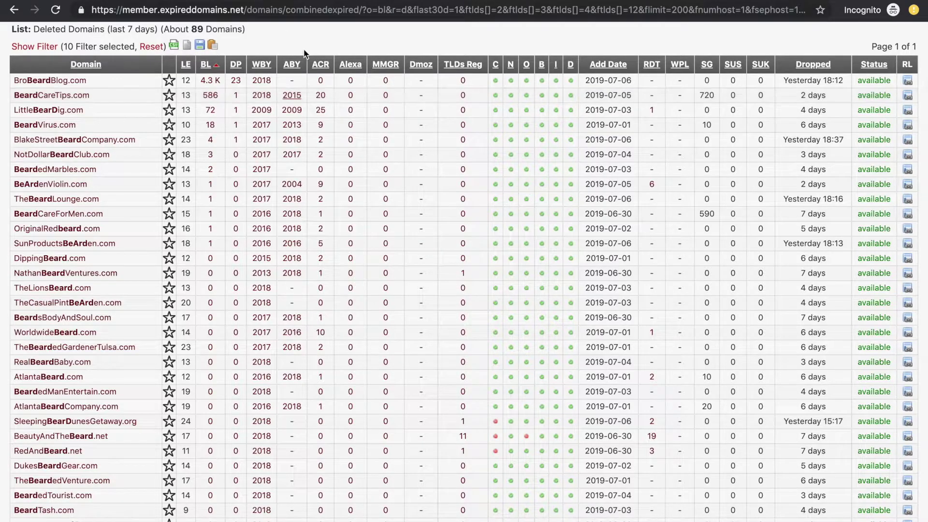
pyautogui.click(216, 101)
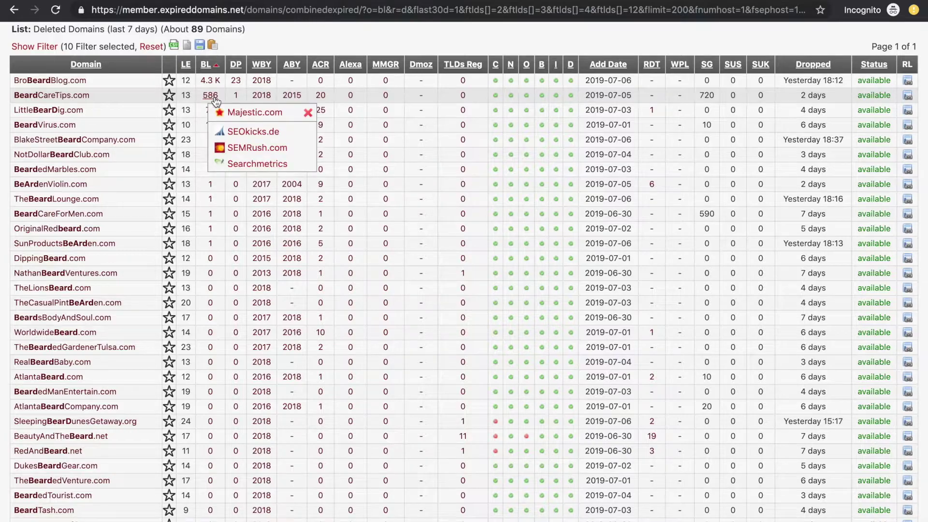
pyautogui.click(237, 113)
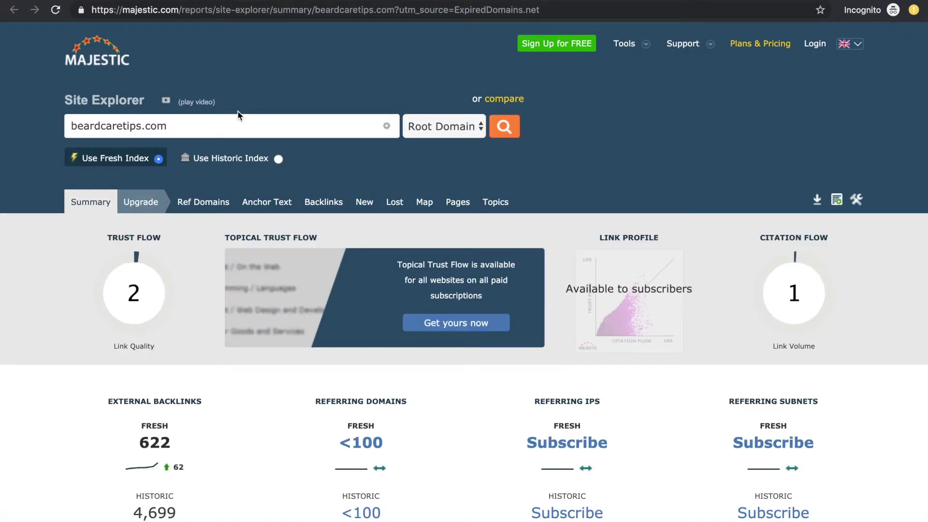
pyautogui.scroll(-5, 237, 114)
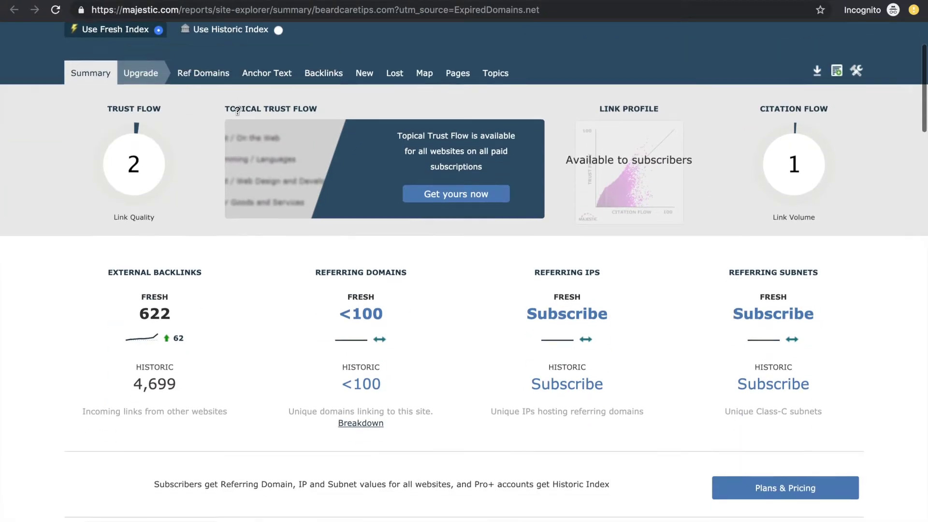